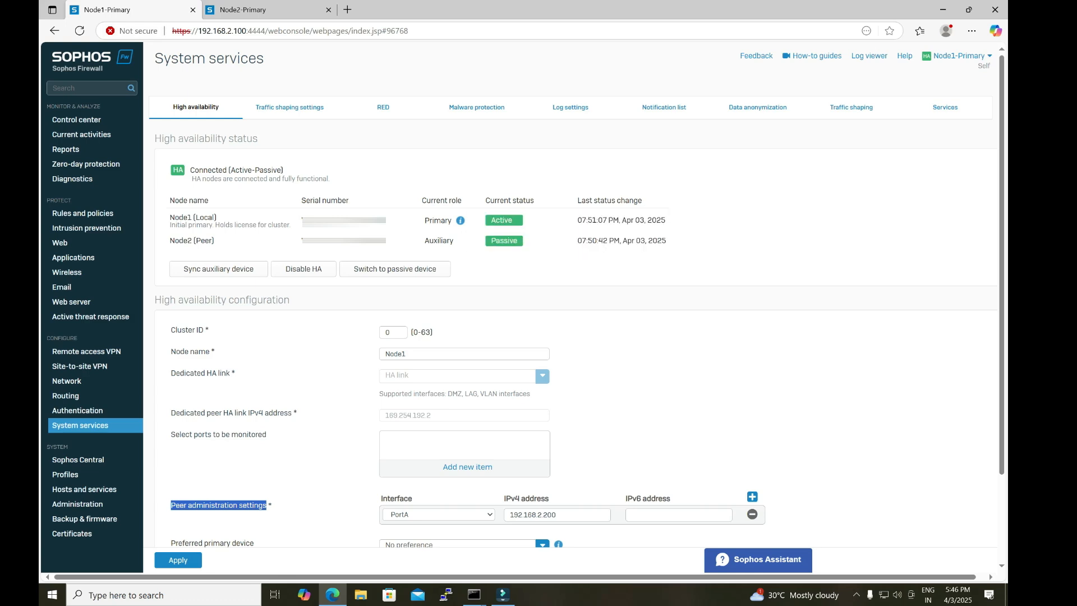
Step: Compare the current HA roles and node names shown in the Node1 and Node2 web consoles
drag(422, 220, 455, 241)
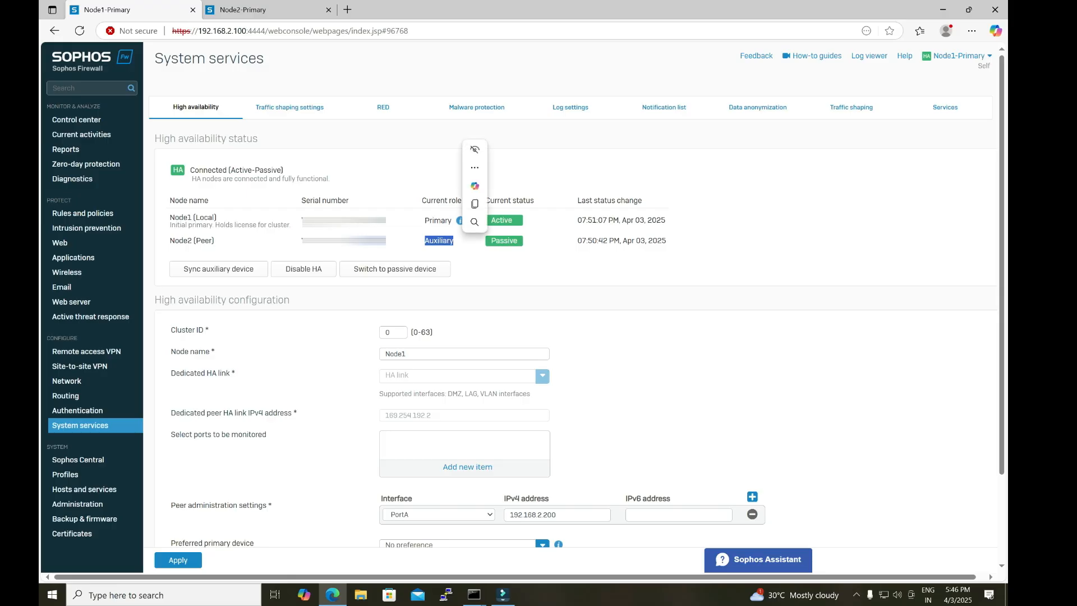
click(264, 10)
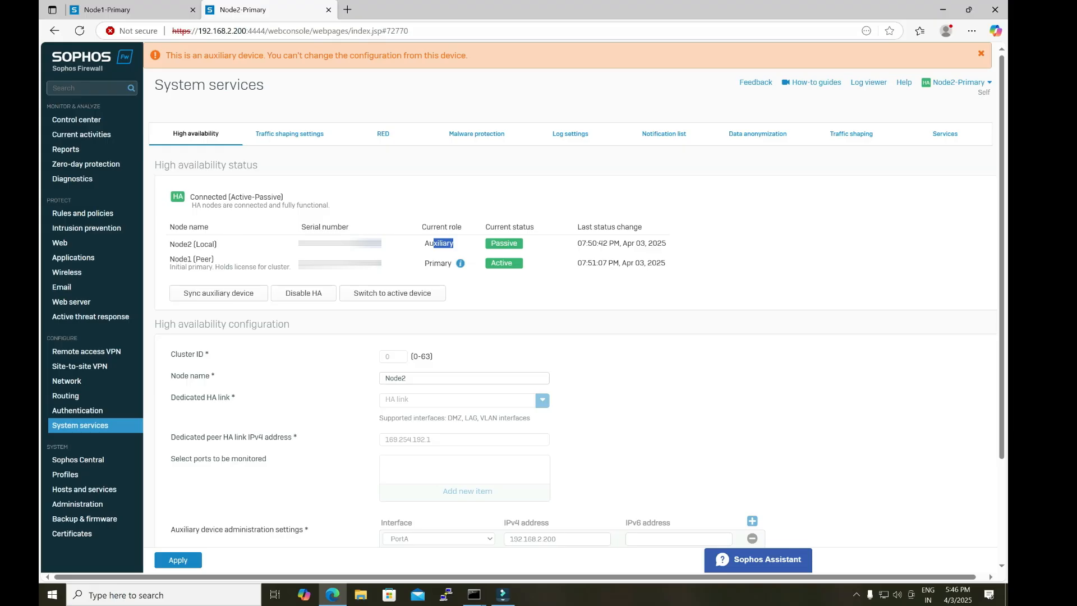
drag(175, 244, 209, 244)
drag(425, 243, 471, 243)
drag(425, 264, 470, 264)
click(473, 274)
click(132, 10)
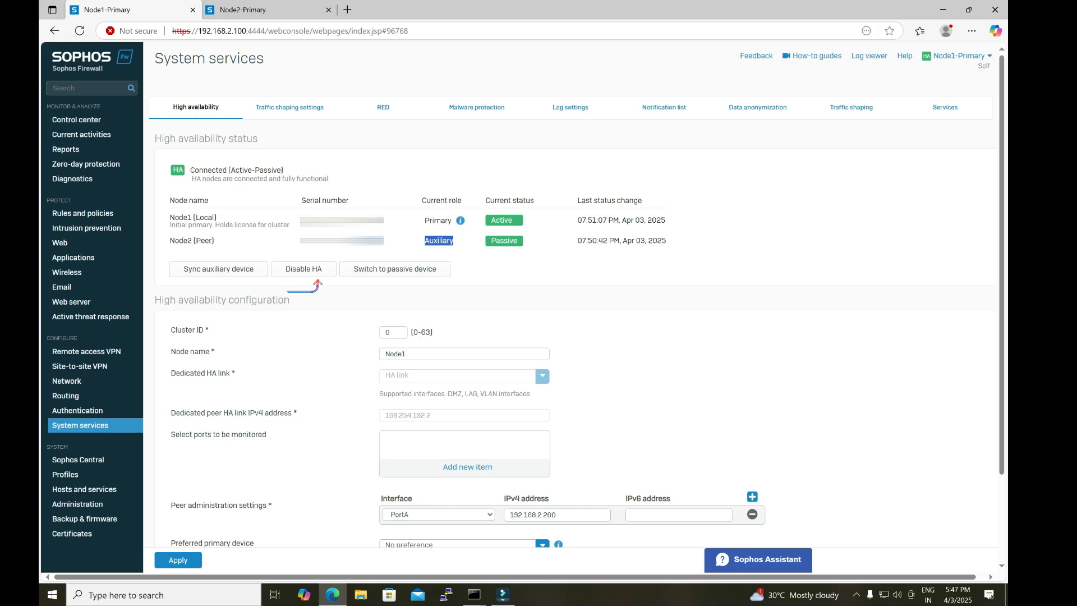
key(ctrl+Tab)
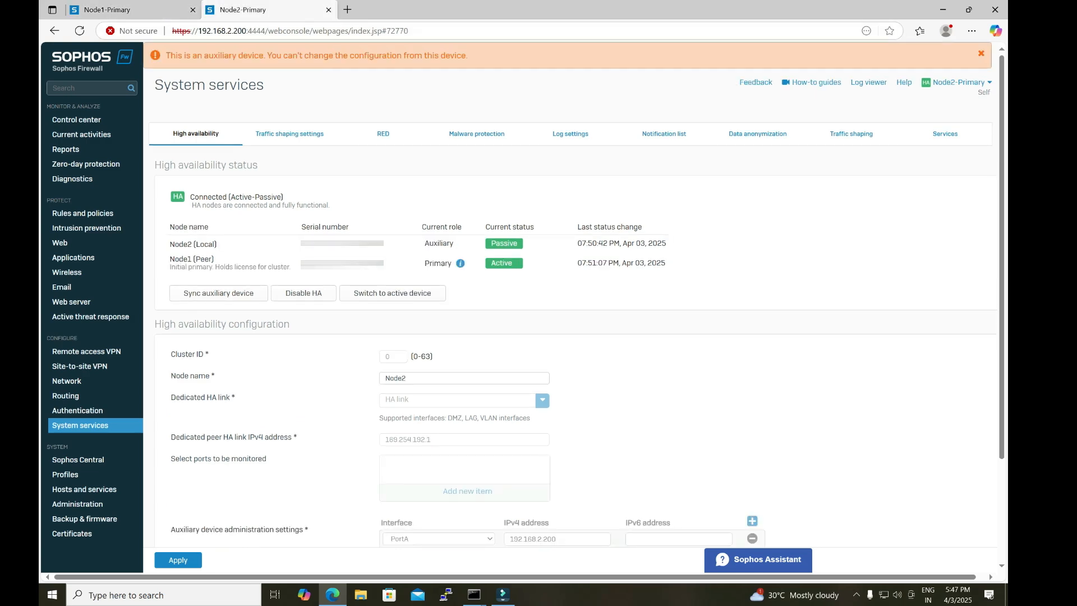
Step: Examine the dedicated peer HA link IPv4 address and the peer administration settings in Node1's HA configuration
key(ctrl+Tab)
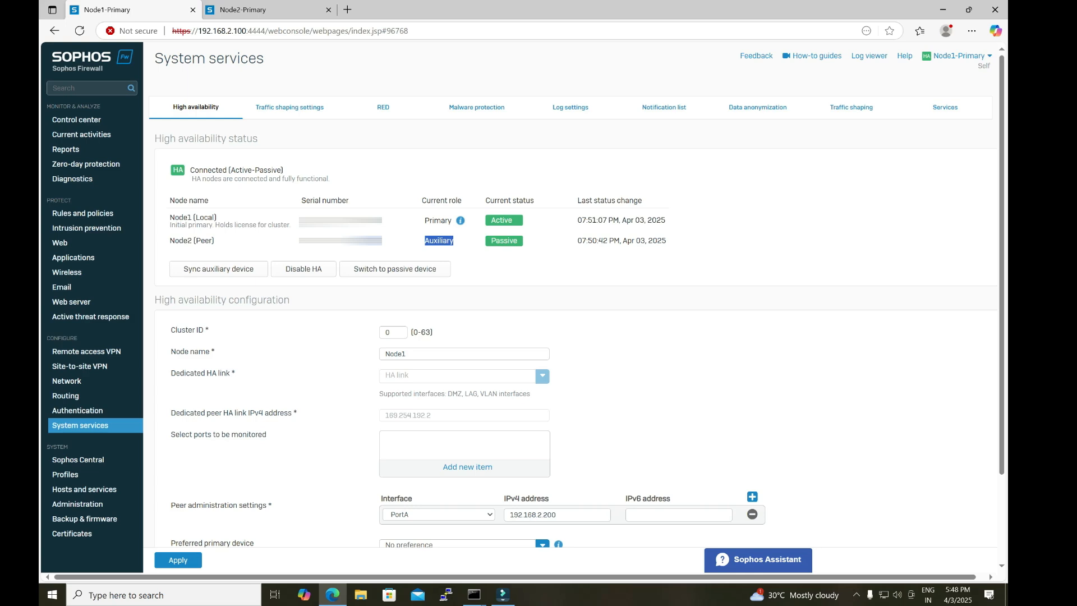
drag(171, 505, 267, 505)
drag(171, 414, 291, 414)
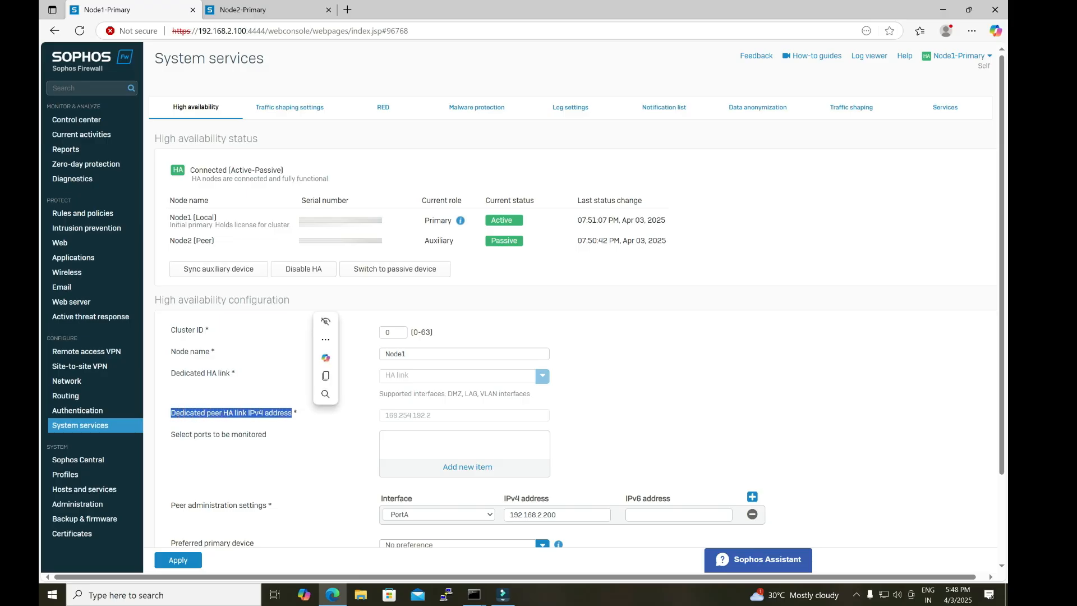
click(297, 414)
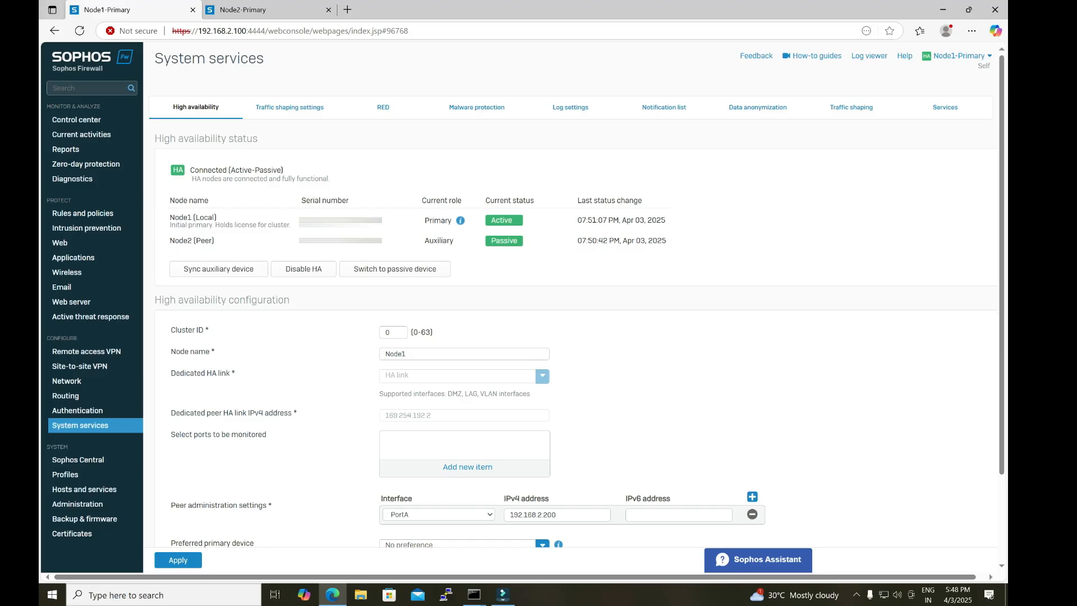
drag(171, 506, 267, 505)
drag(171, 414, 292, 414)
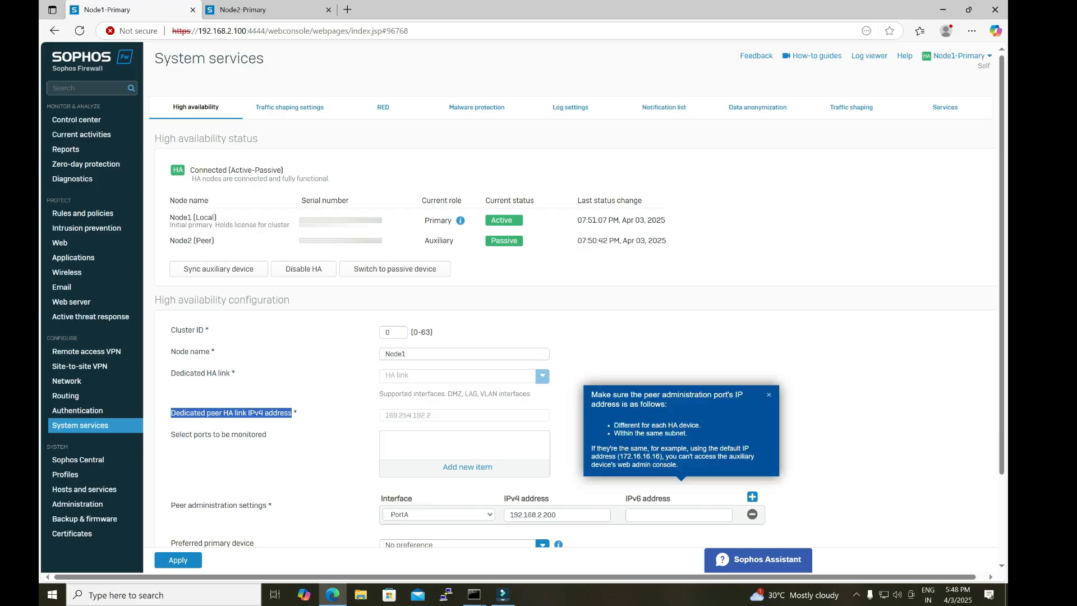
click(263, 413)
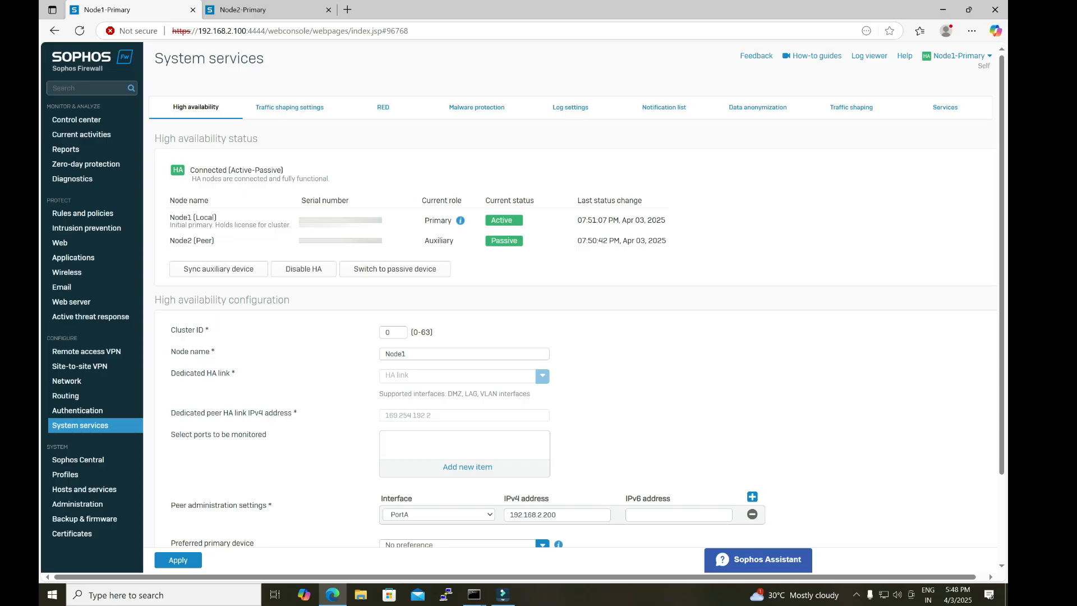
drag(183, 505, 267, 505)
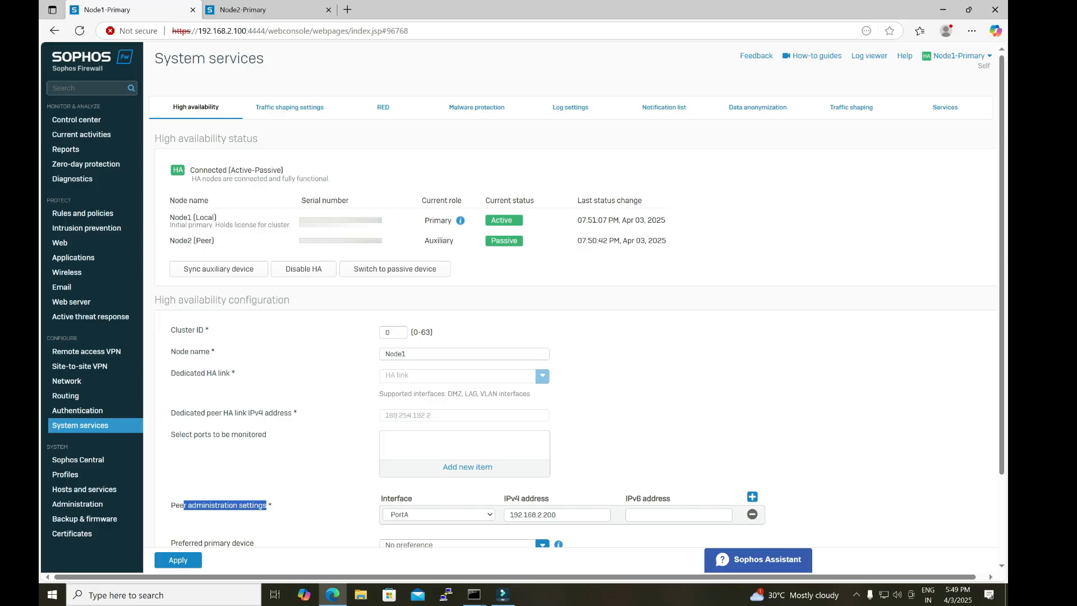
Step: Compare Node2's auxiliary device administration settings with Node1's peer administration settings, ending on Node1's console
click(263, 9)
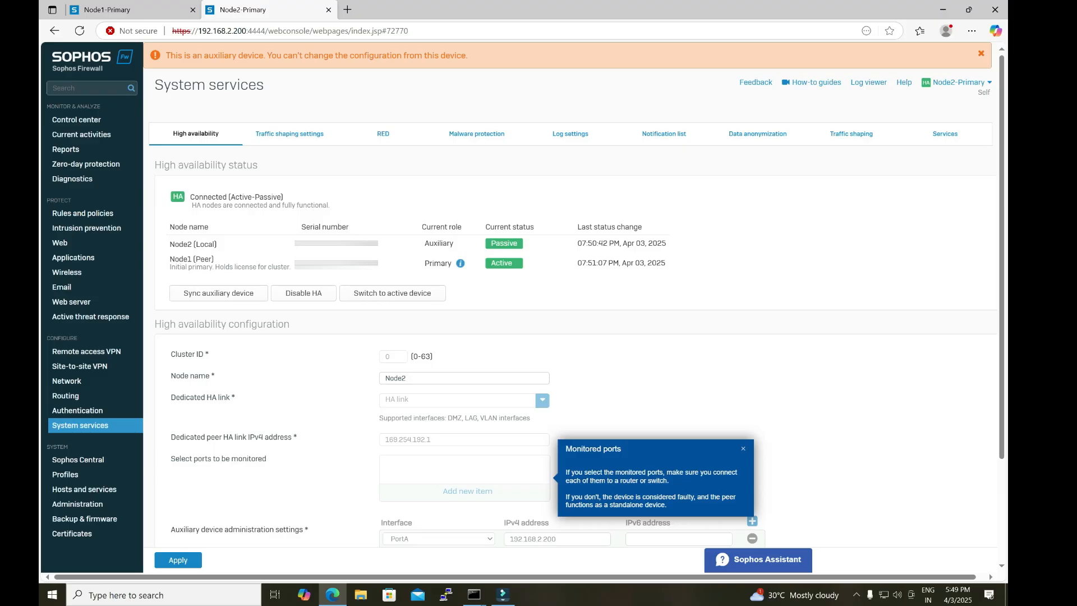
click(133, 10)
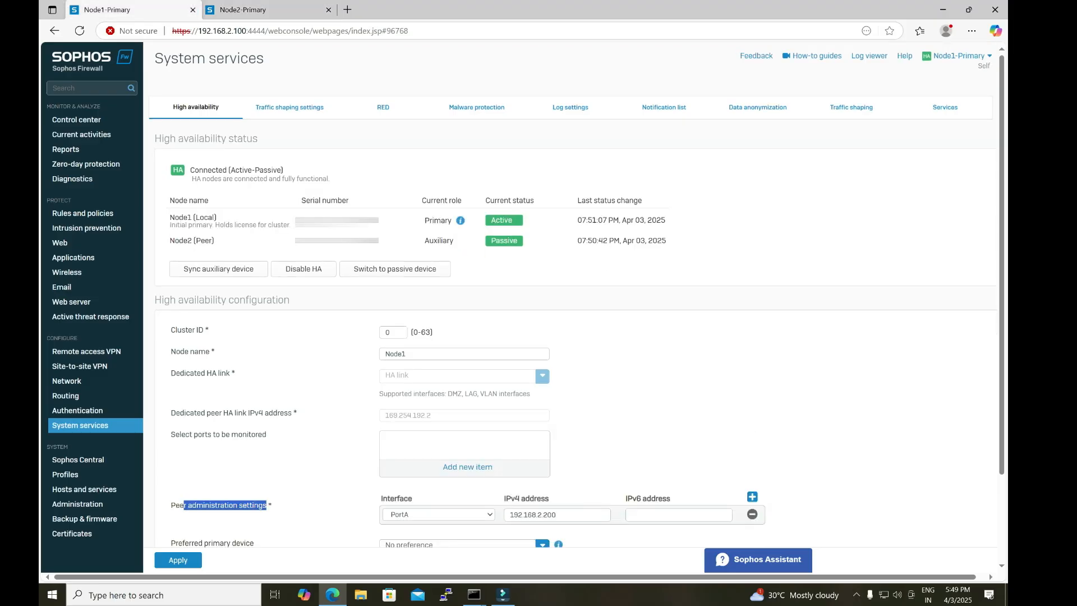
click(268, 10)
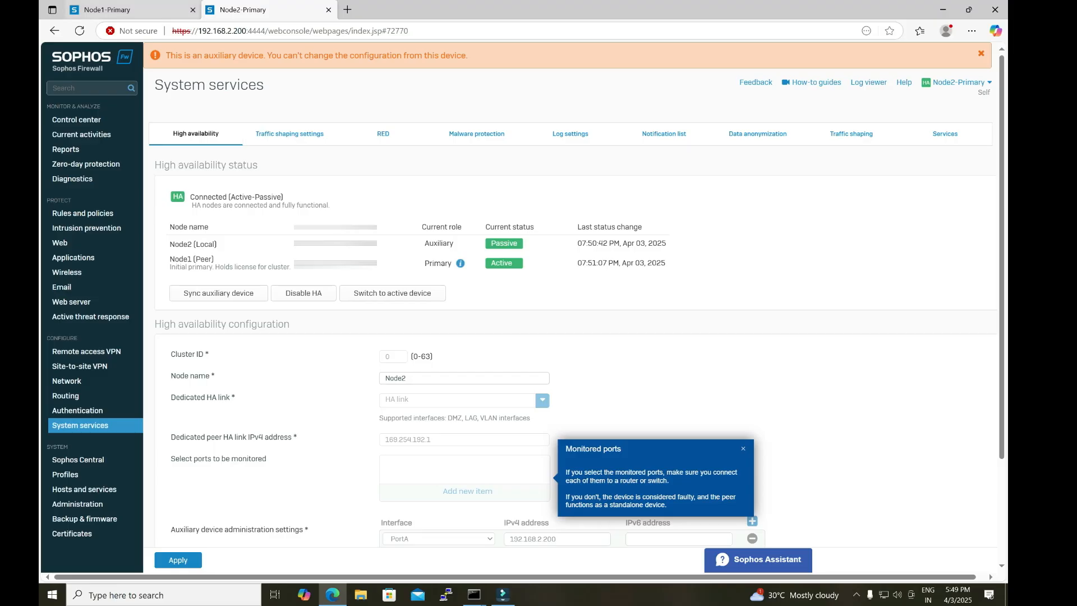
click(132, 10)
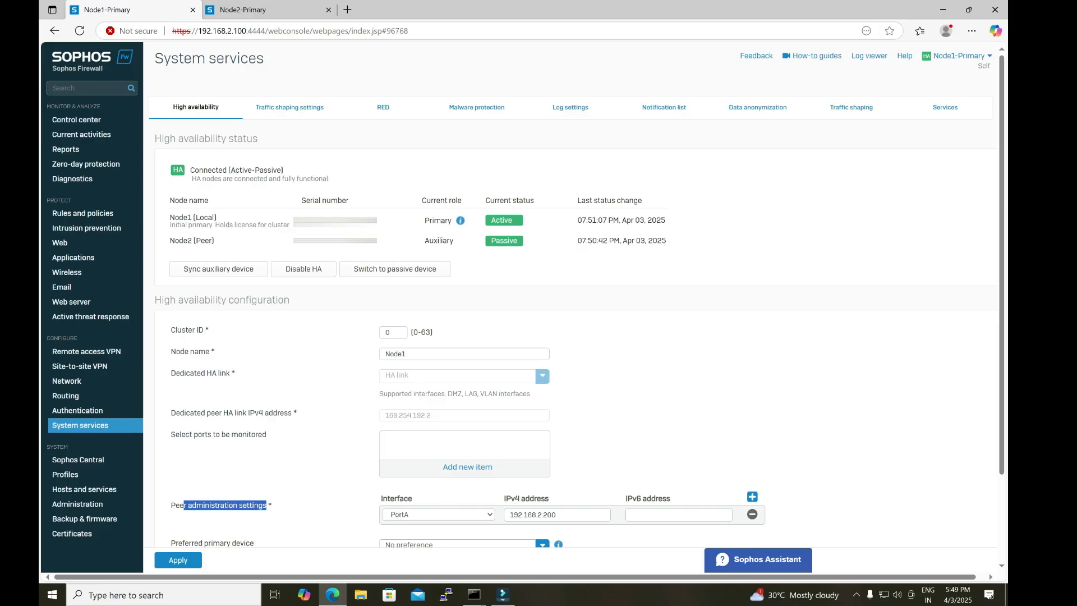
Step: Disable HA from Node1's high availability page, reading the notice about retained IP addresses before confirming
click(304, 268)
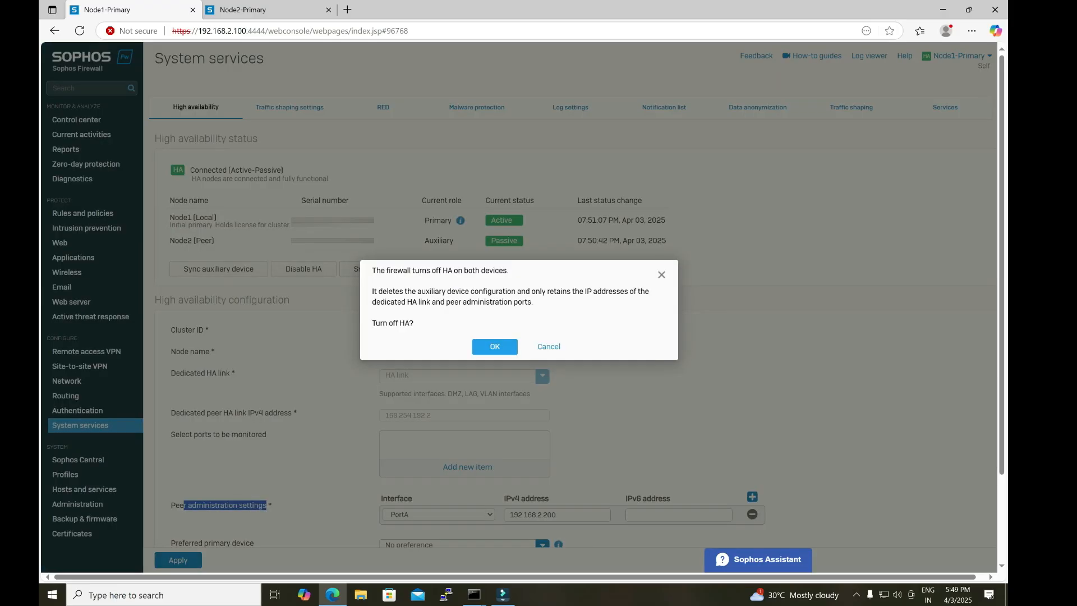
drag(372, 291, 533, 303)
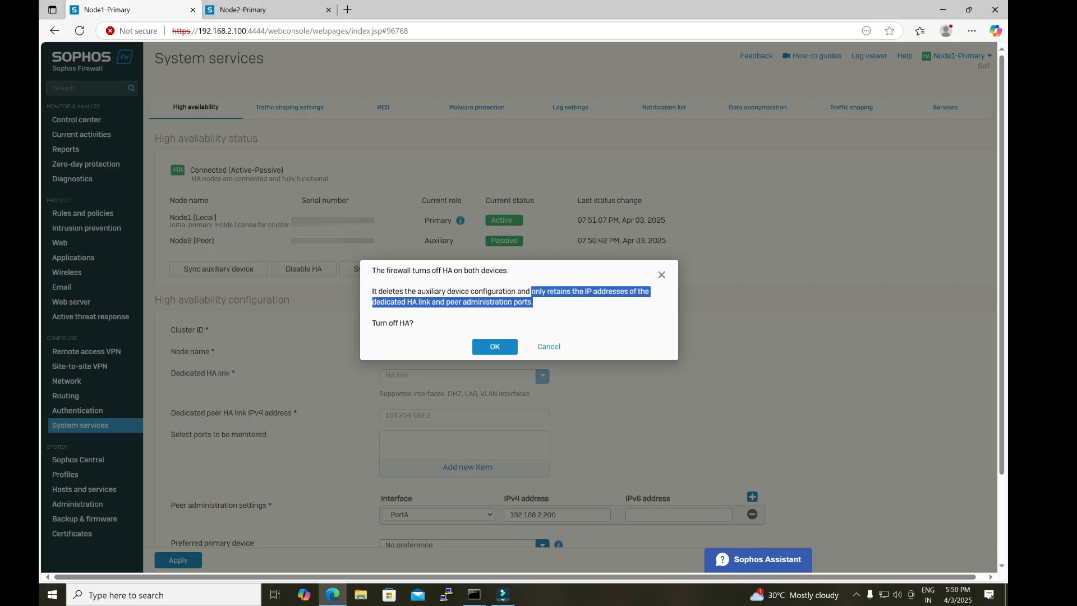
click(533, 303)
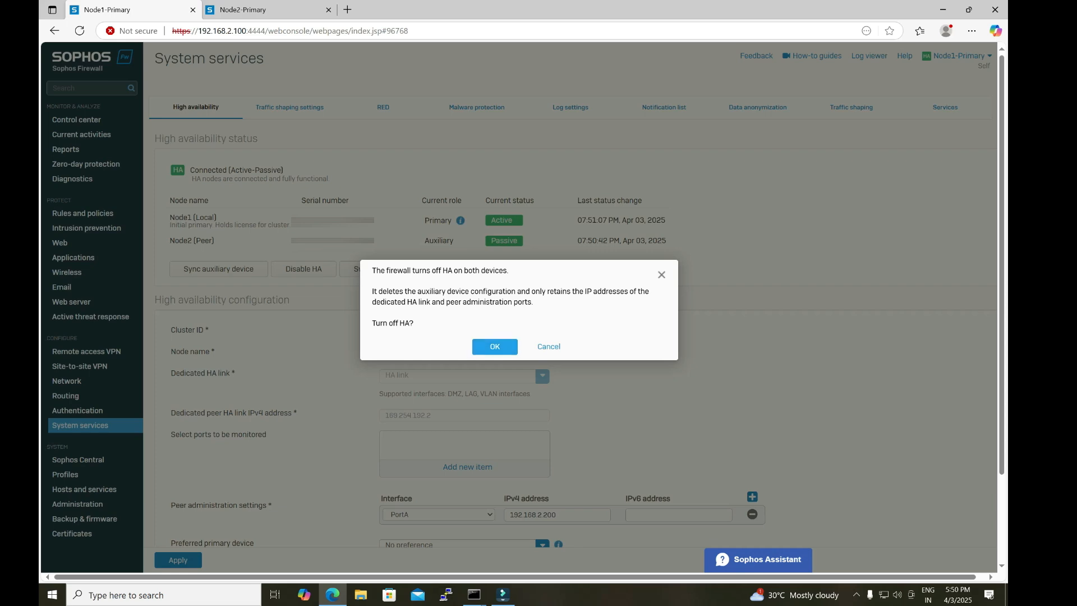
key(Return)
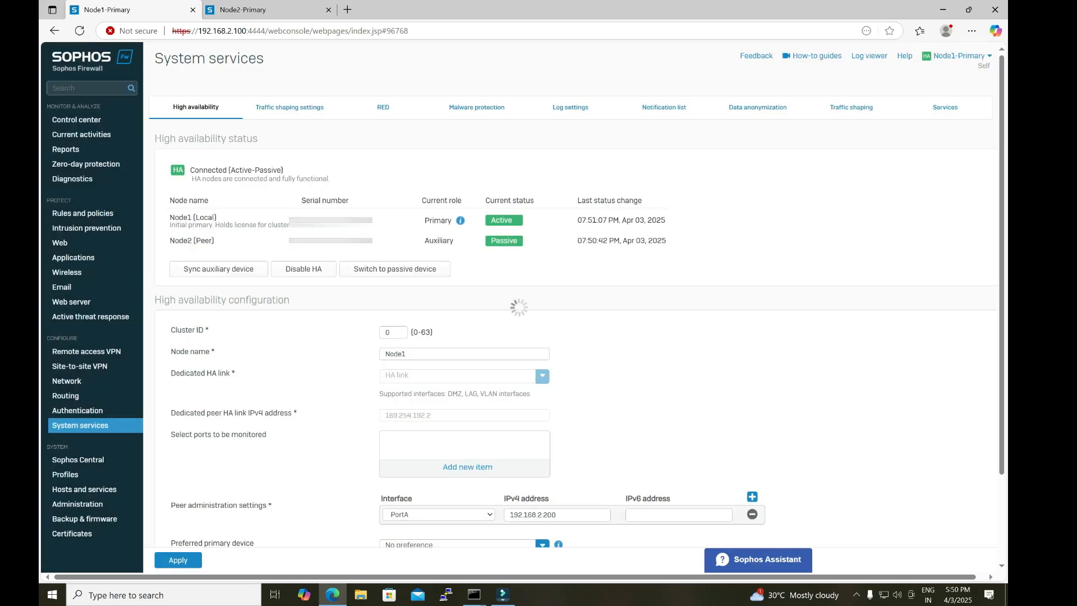
Step: Bring up the ping windows for 192.168.2.100 and 192.168.2.200, narrow them and stack them one above the other beside the HA page
click(474, 594)
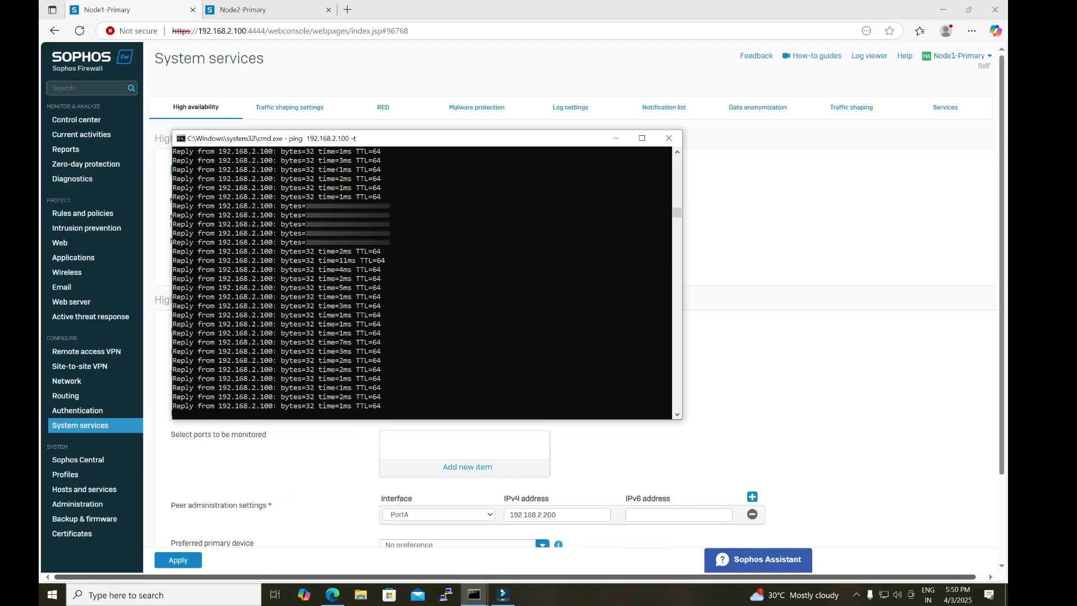
mouse_move(474, 594)
click(570, 547)
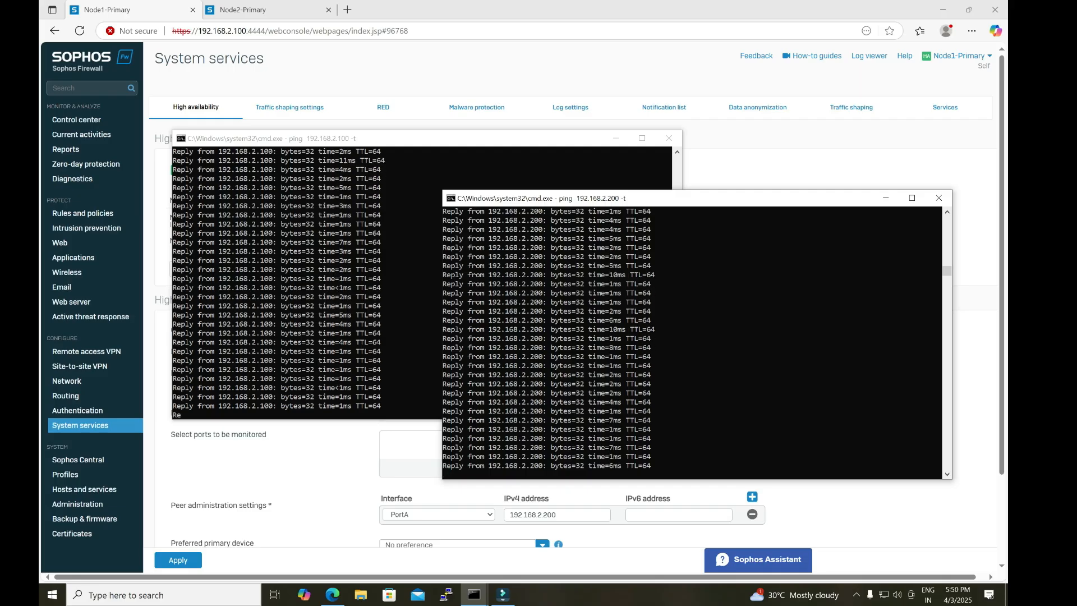
drag(443, 352, 713, 352)
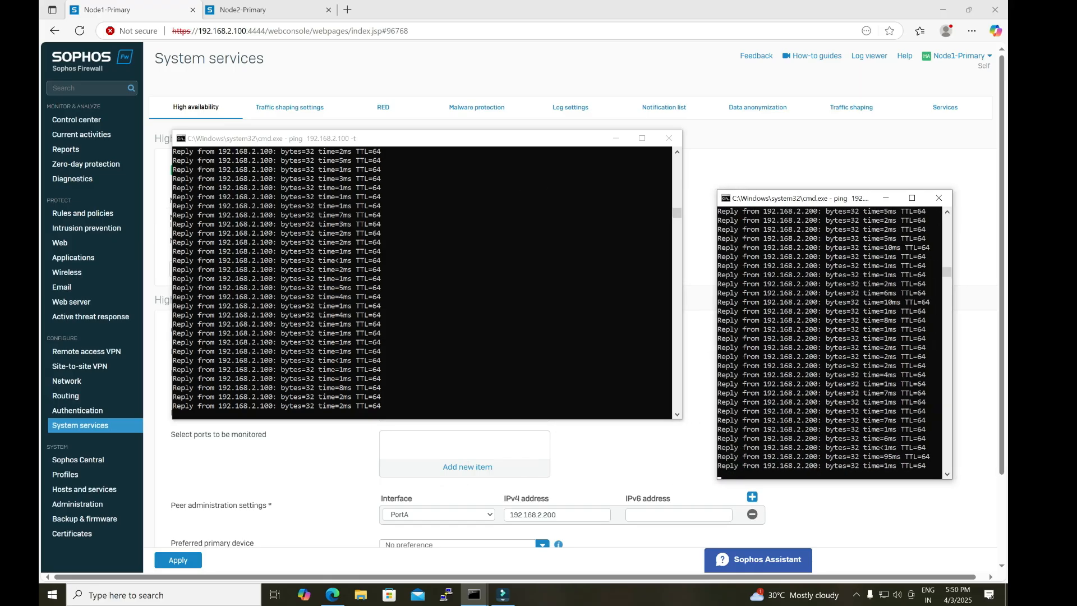
drag(813, 198, 853, 293)
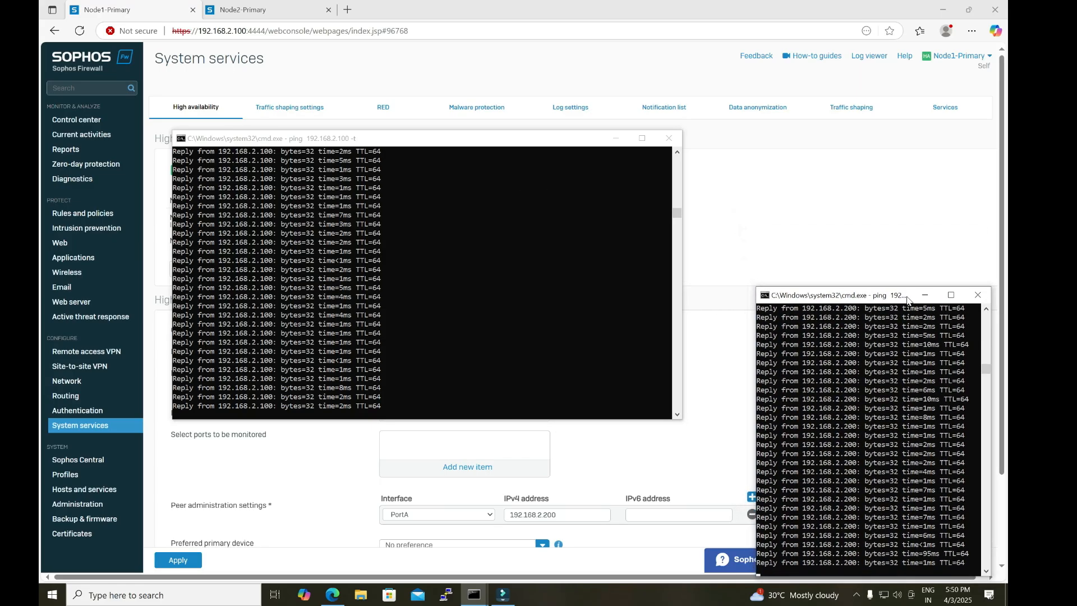
drag(453, 140, 756, 70)
drag(475, 191, 751, 192)
drag(830, 72, 829, 21)
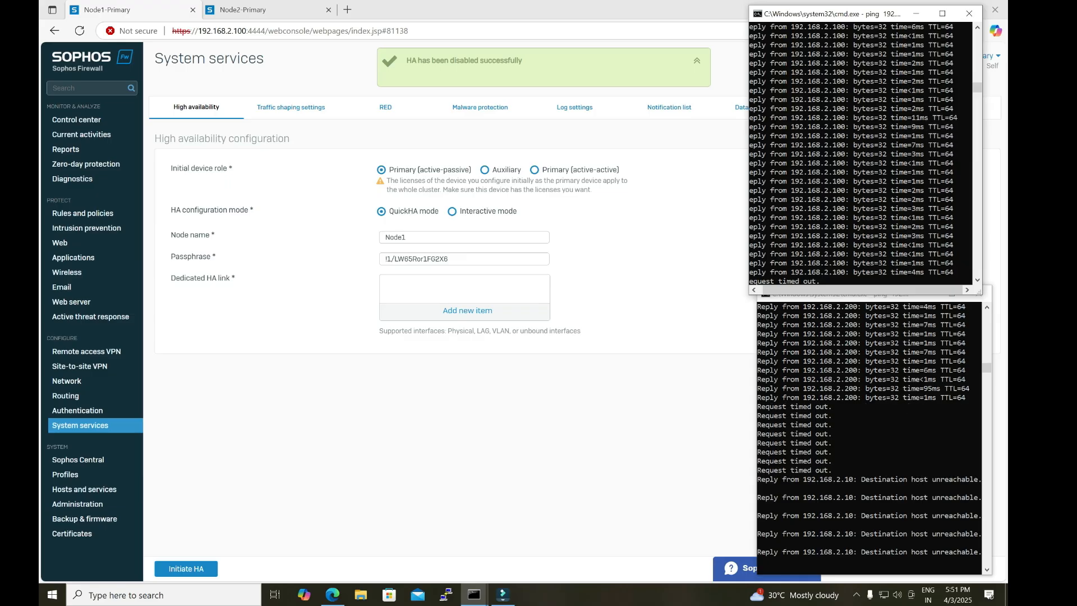
Step: Check Node1's initial device role, reload Node2's web console and watch the ping to 192.168.2.200
drag(171, 168, 227, 168)
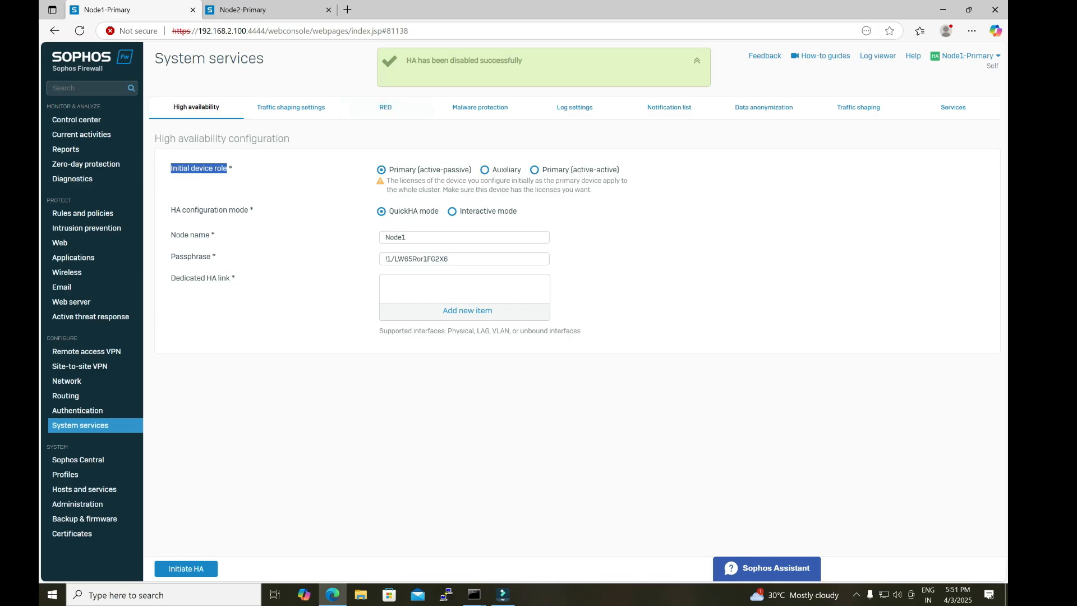
mouse_move(474, 594)
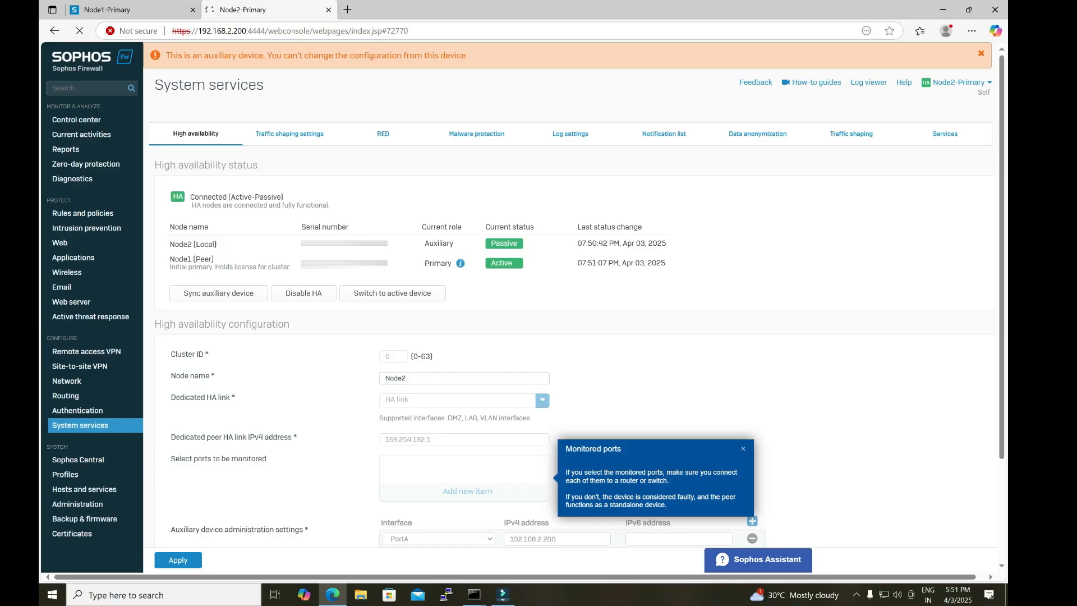
click(474, 595)
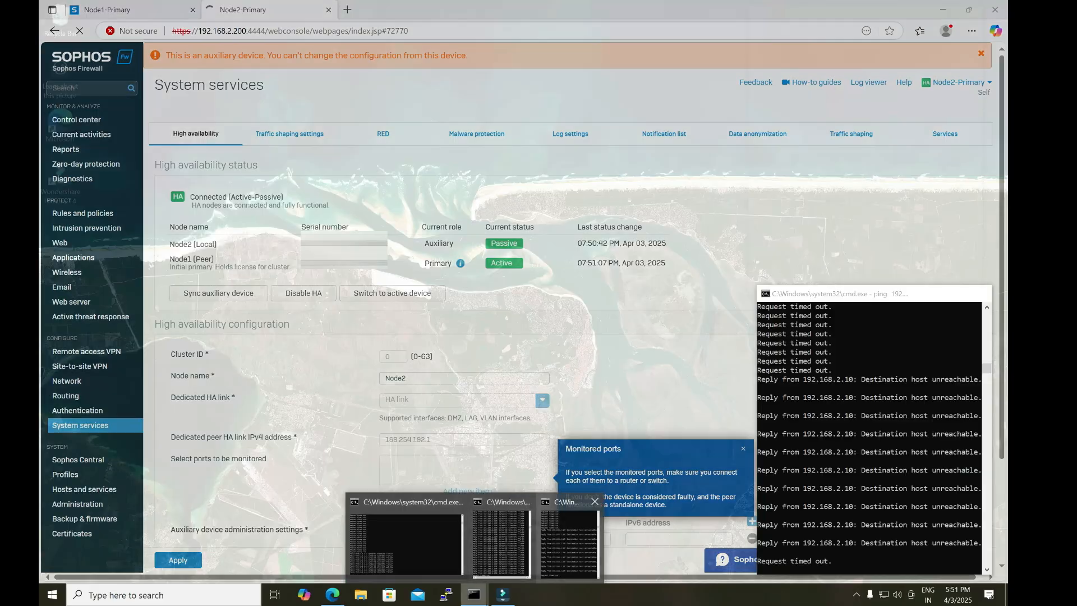
click(569, 539)
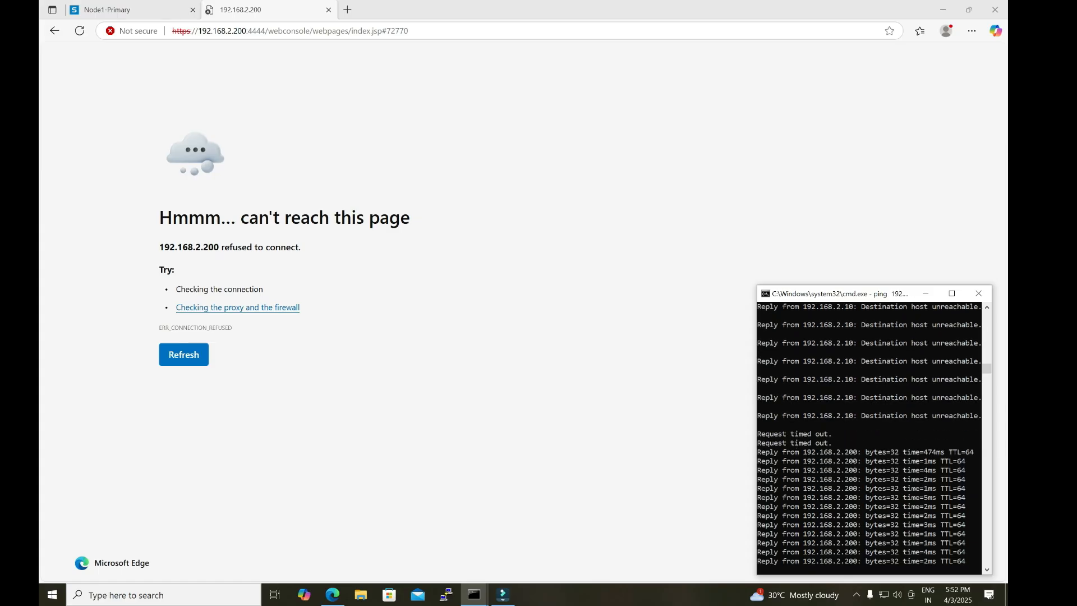
Step: Return to Node1's HA page and show the 192.168.2.100 and 192.168.2.200 ping windows aligned over it
click(128, 10)
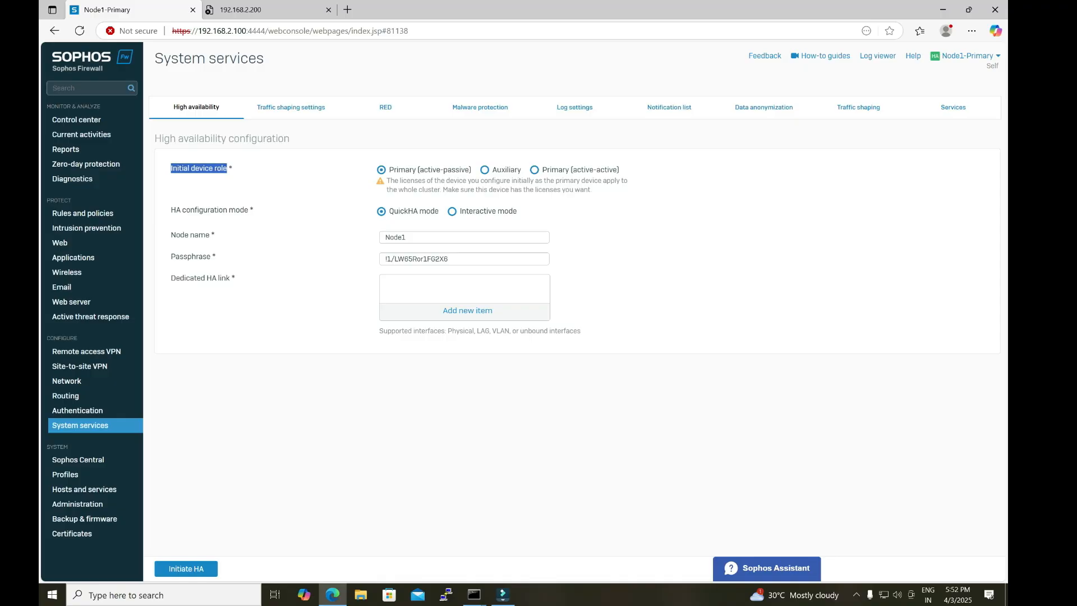
click(474, 595)
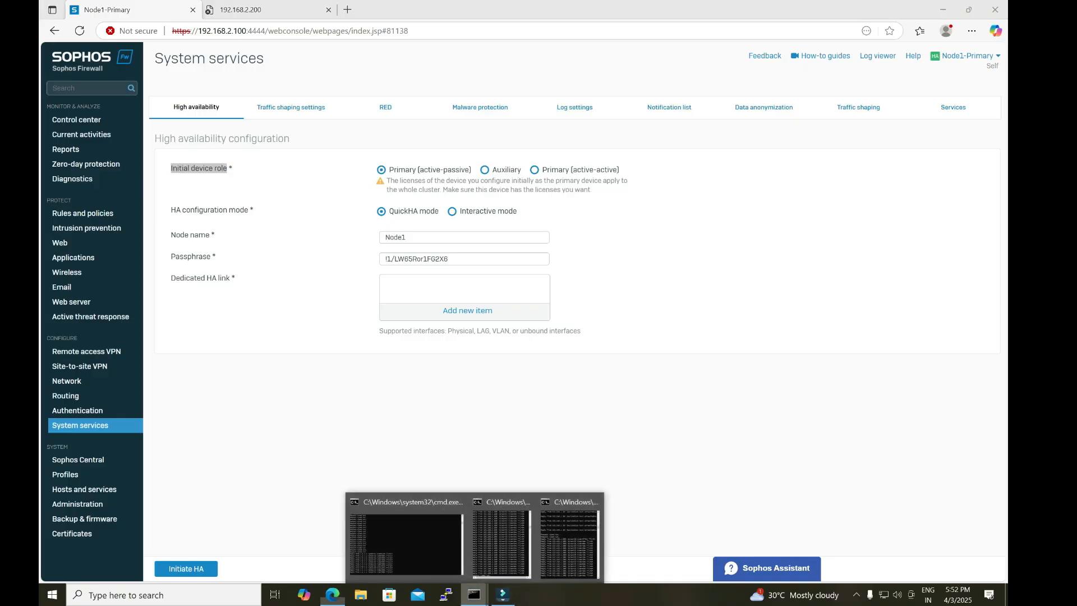
click(501, 542)
click(474, 595)
click(570, 541)
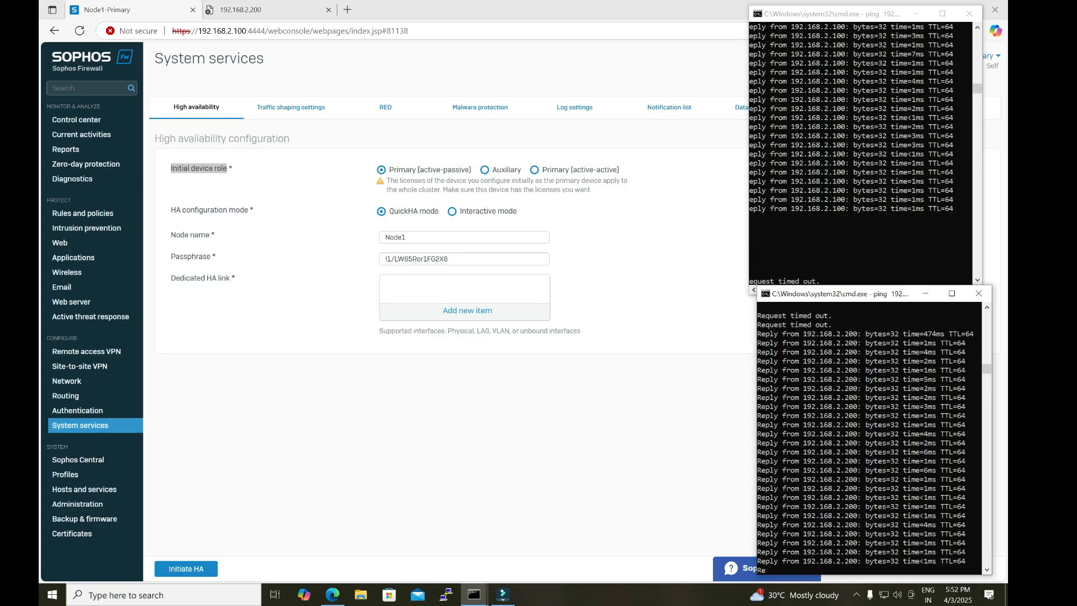
mouse_move(864, 299)
mouse_down()
mouse_move(861, 291)
mouse_move(857, 304)
mouse_up()
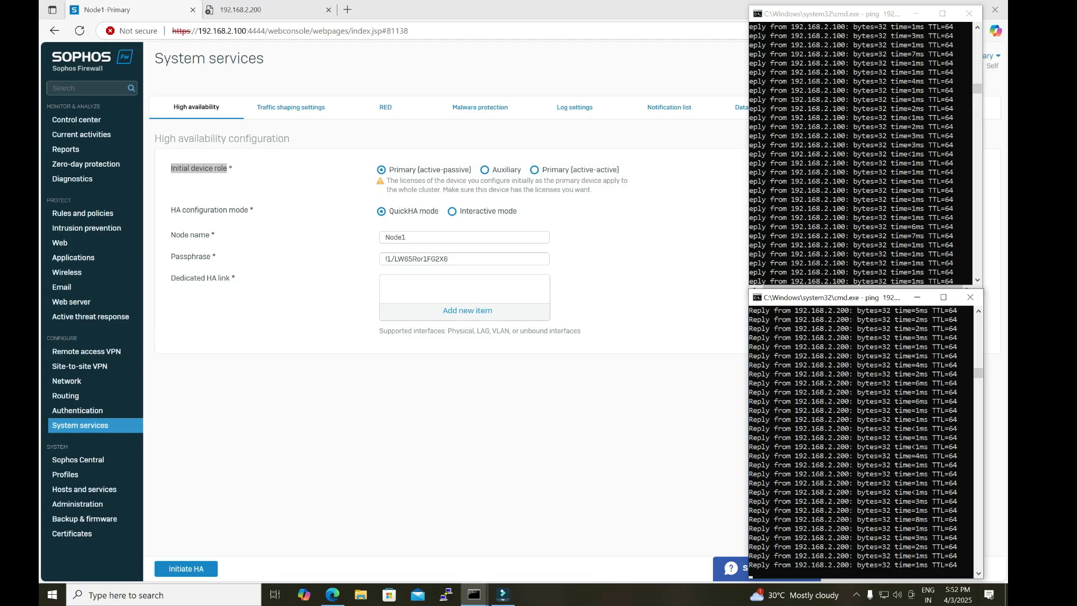
Step: Try again to load Node2's web console at 192.168.2.200
click(257, 10)
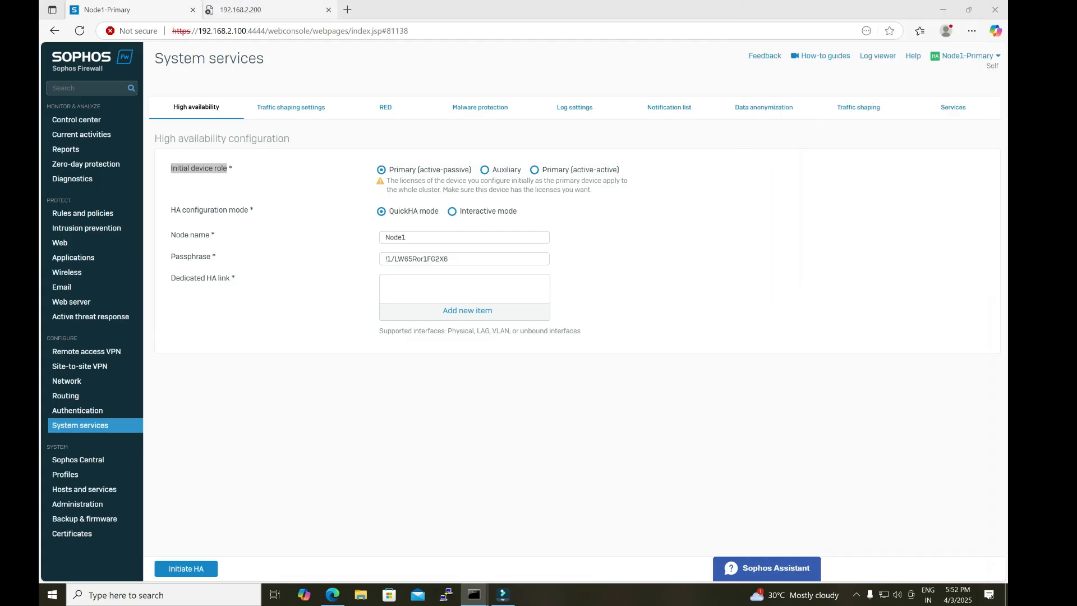
click(79, 31)
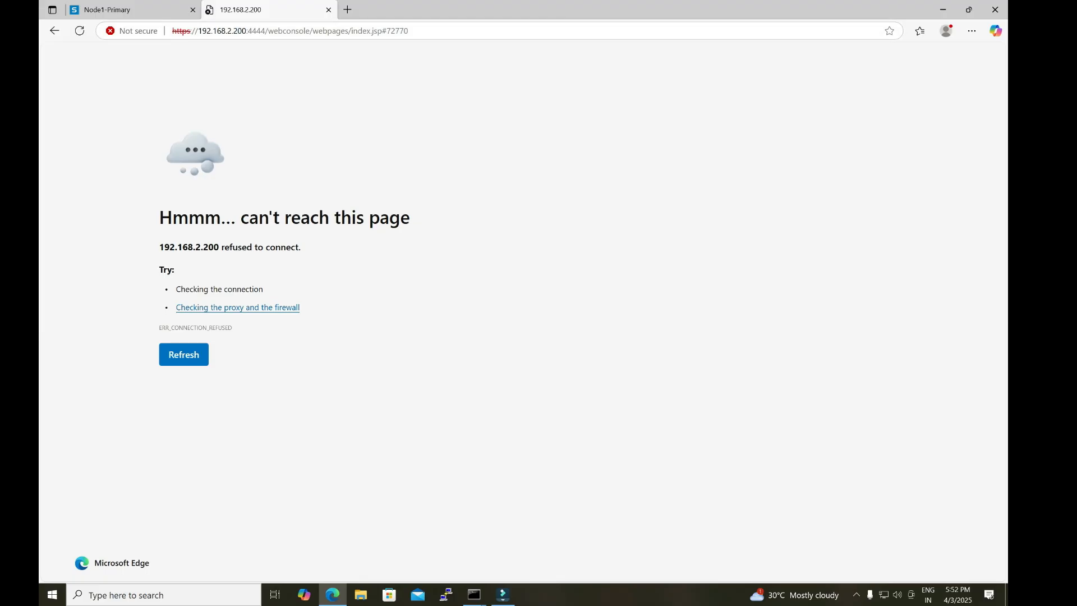
Step: Return to Node1's high availability page and check the continuous ping to 1.1.1.1
click(138, 9)
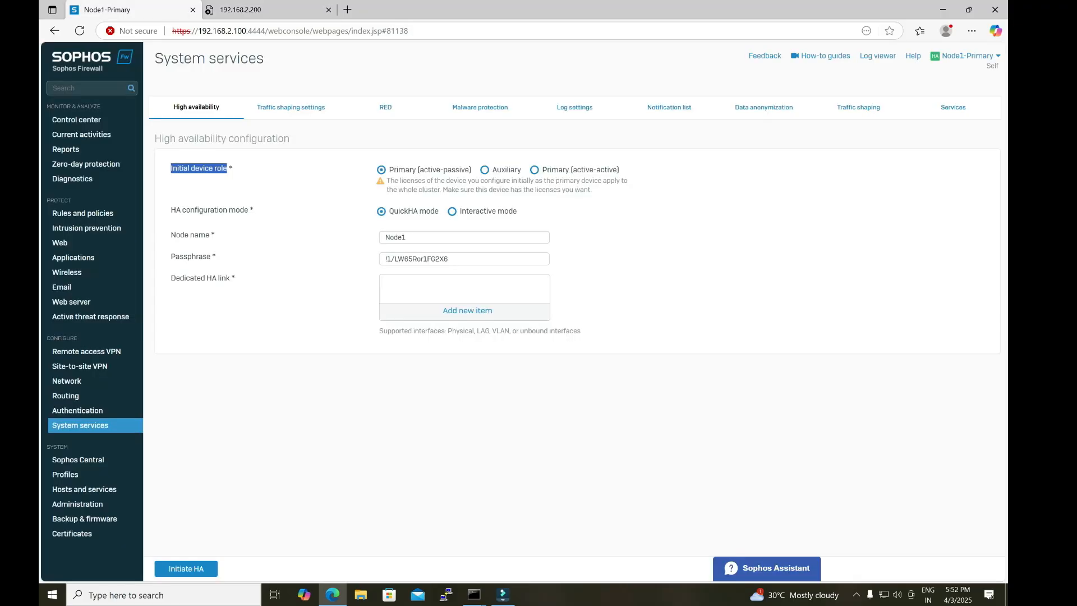
mouse_move(473, 595)
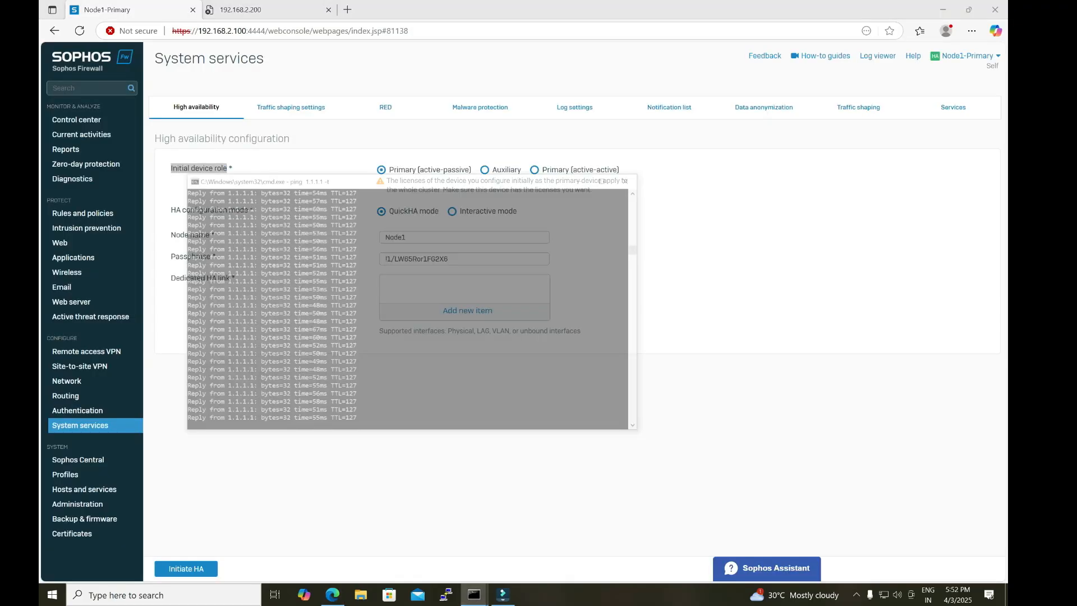
click(406, 541)
click(583, 112)
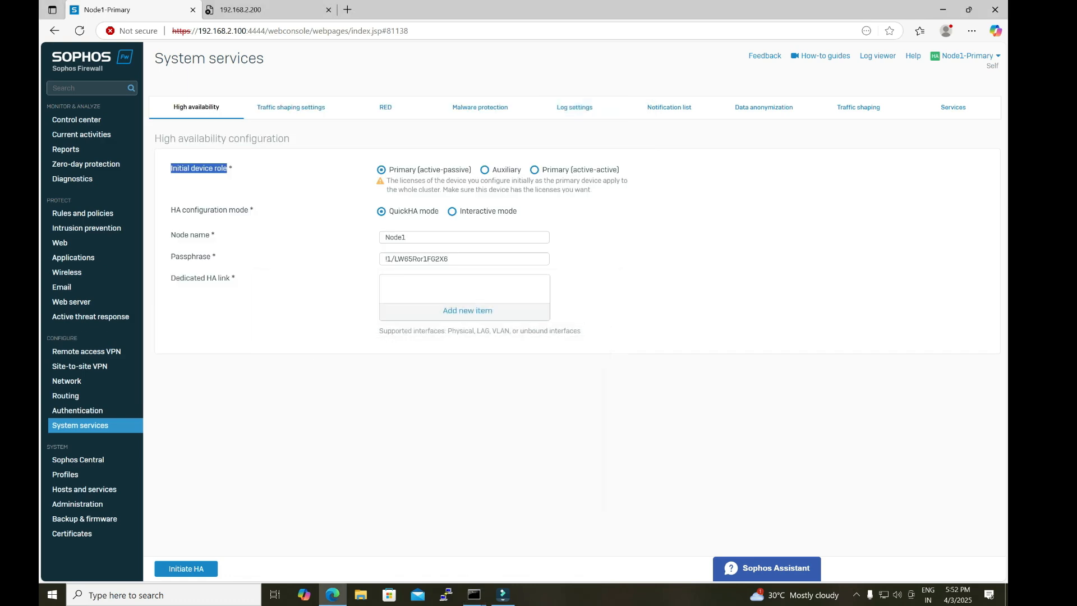
Step: Retry Node2's web console and bring up the ping windows for 192.168.2.100 and 192.168.2.200 over it
click(264, 10)
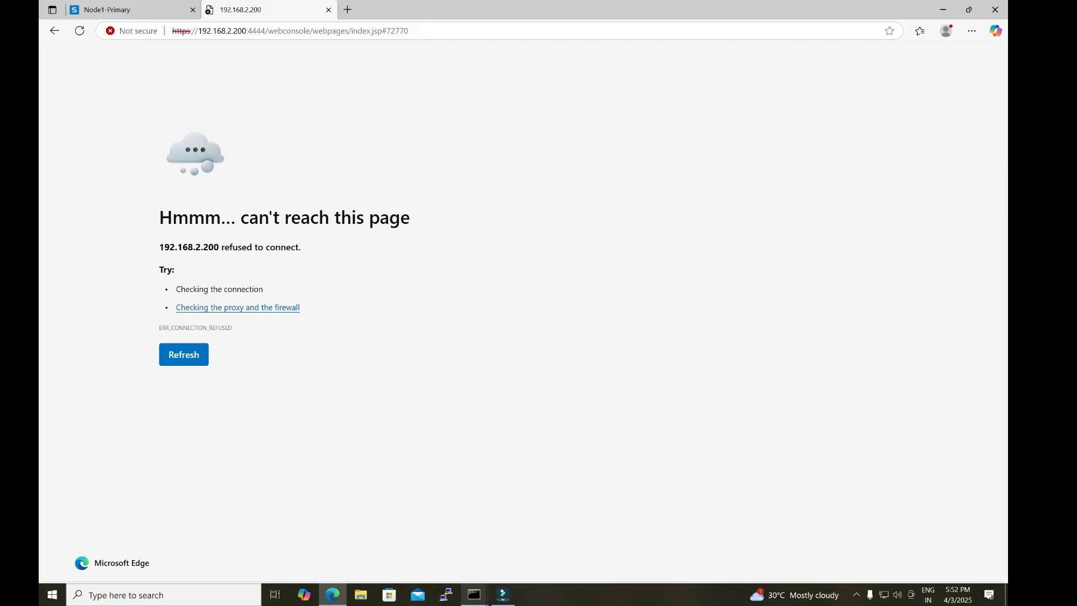
mouse_move(474, 595)
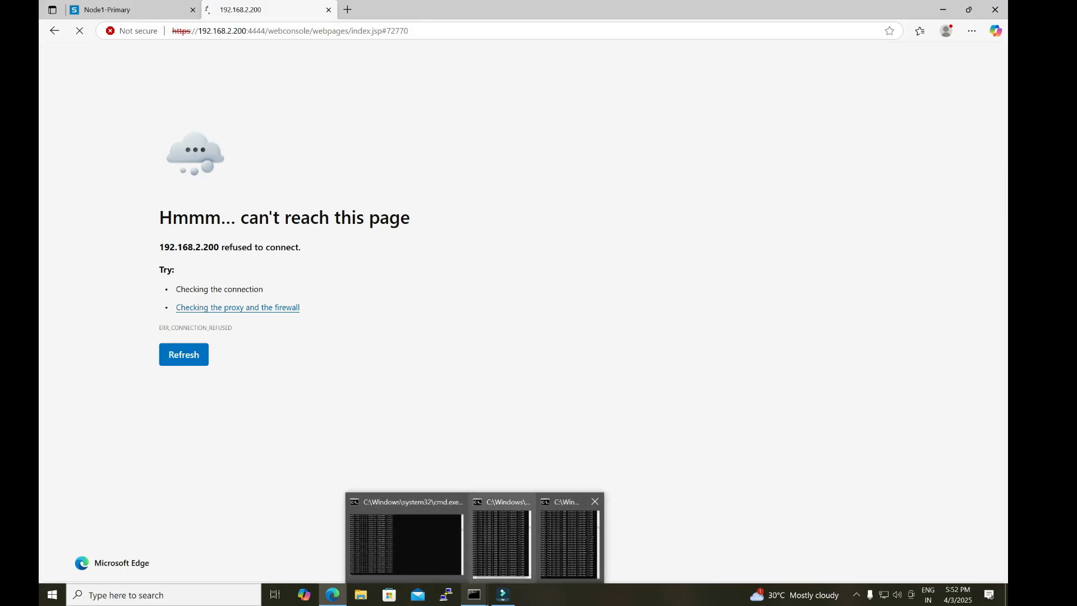
mouse_move(569, 542)
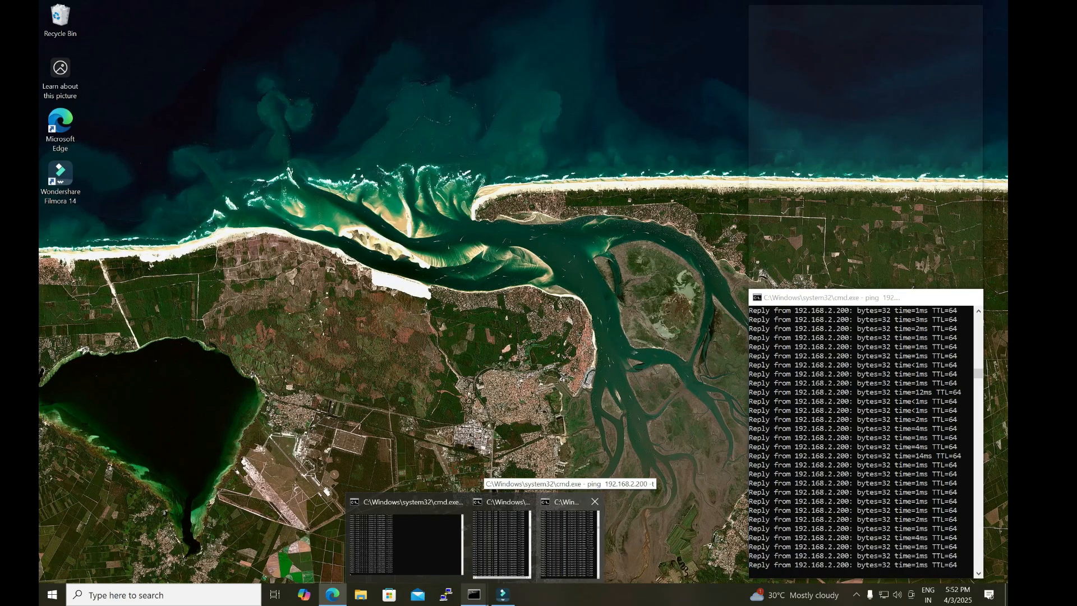
click(501, 541)
click(474, 594)
click(569, 541)
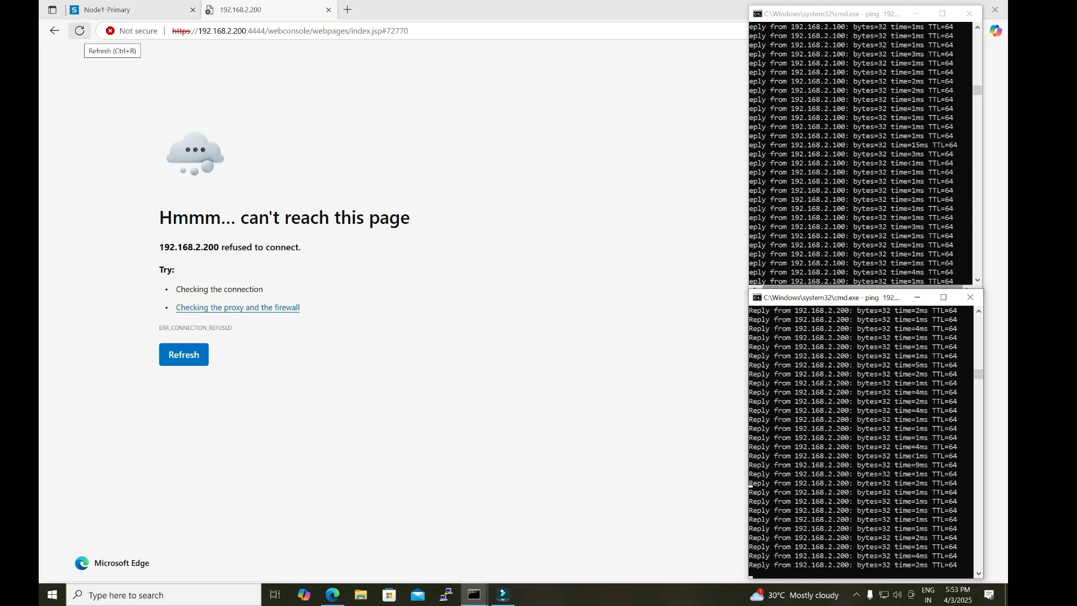
Step: Reload Node1's web console, decline the Sophos Central offer and reopen the high availability configuration under System services
click(106, 10)
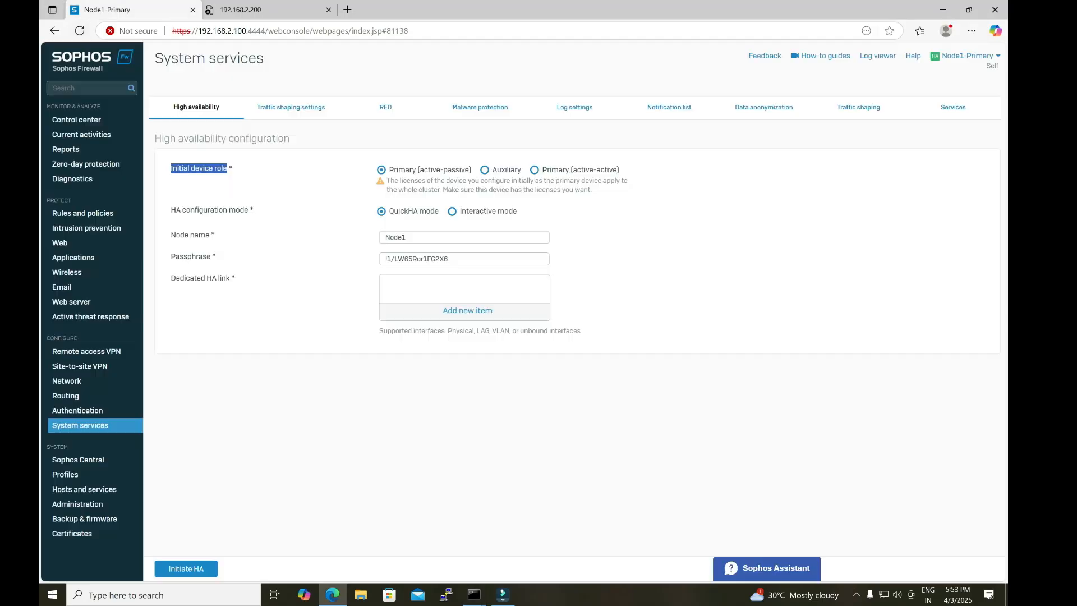
click(80, 31)
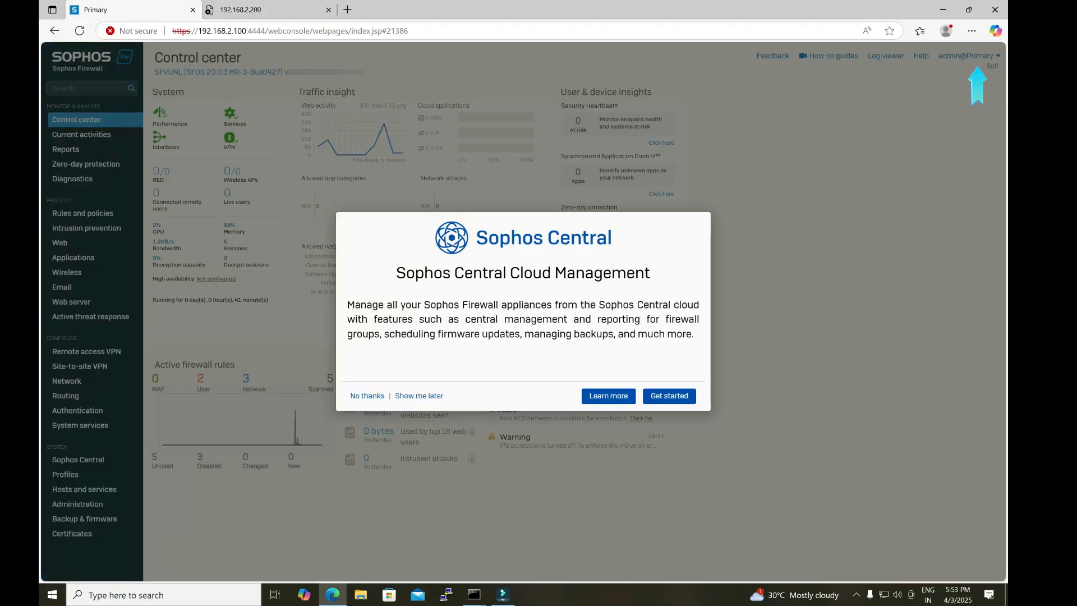
click(367, 396)
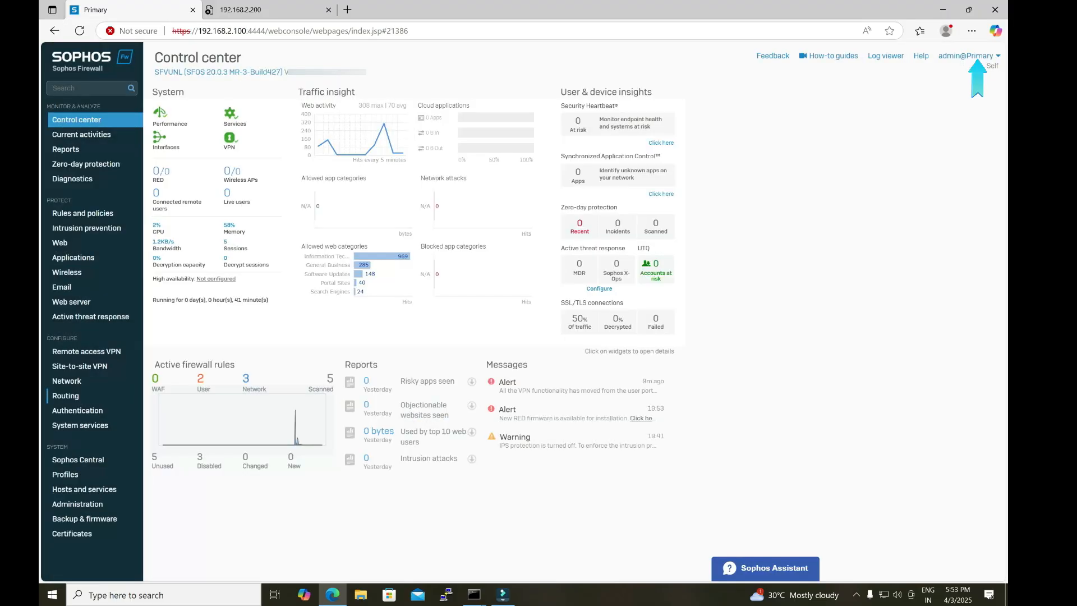
click(80, 425)
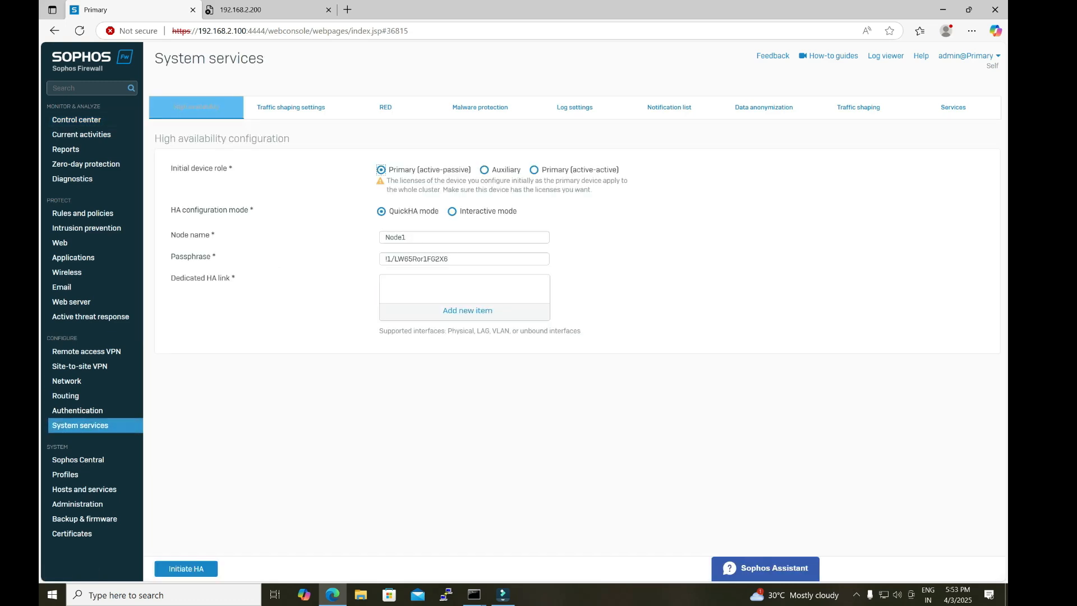
Step: Reload Node2's web console at 192.168.2.200 until its login page loads
click(258, 9)
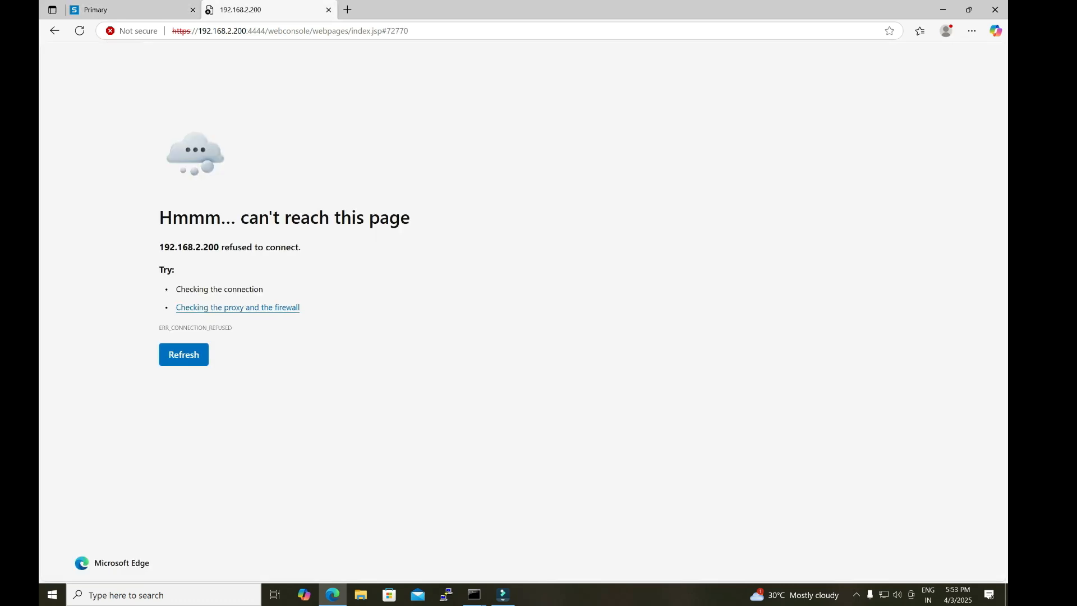
click(79, 30)
click(474, 594)
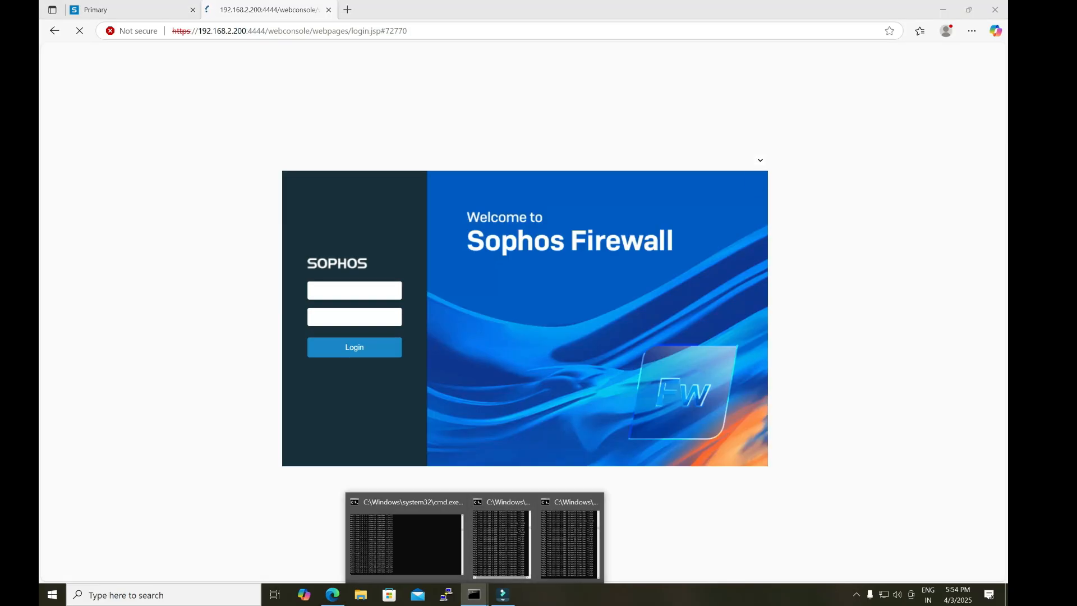
key(Escape)
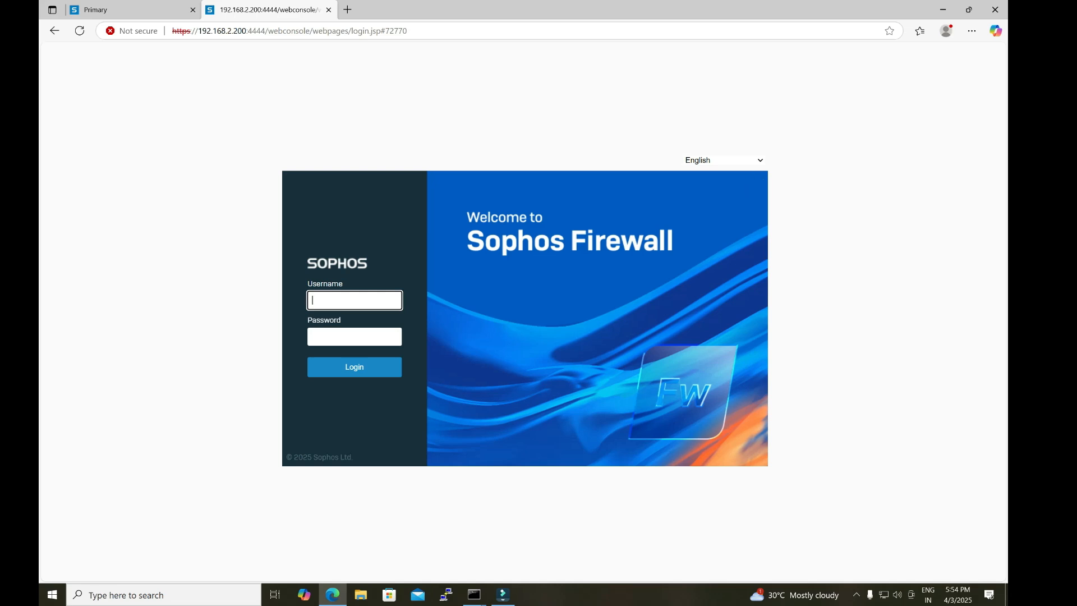
Step: Log in to Node2's web console as admin with the account password and open System services
text(admin)
key(Tab)
text(******)
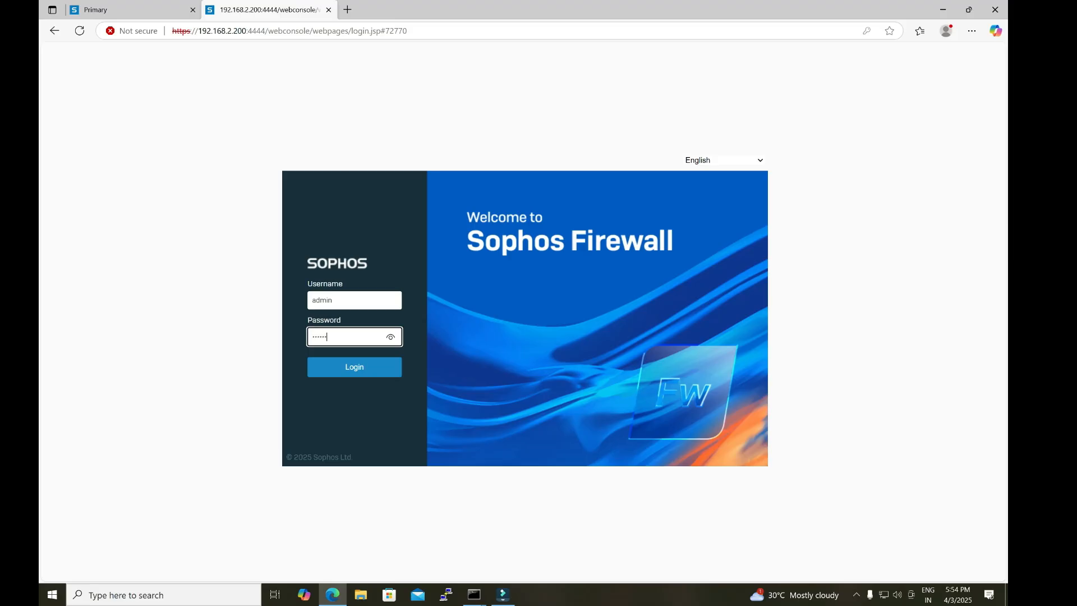
text(***)
key(Return)
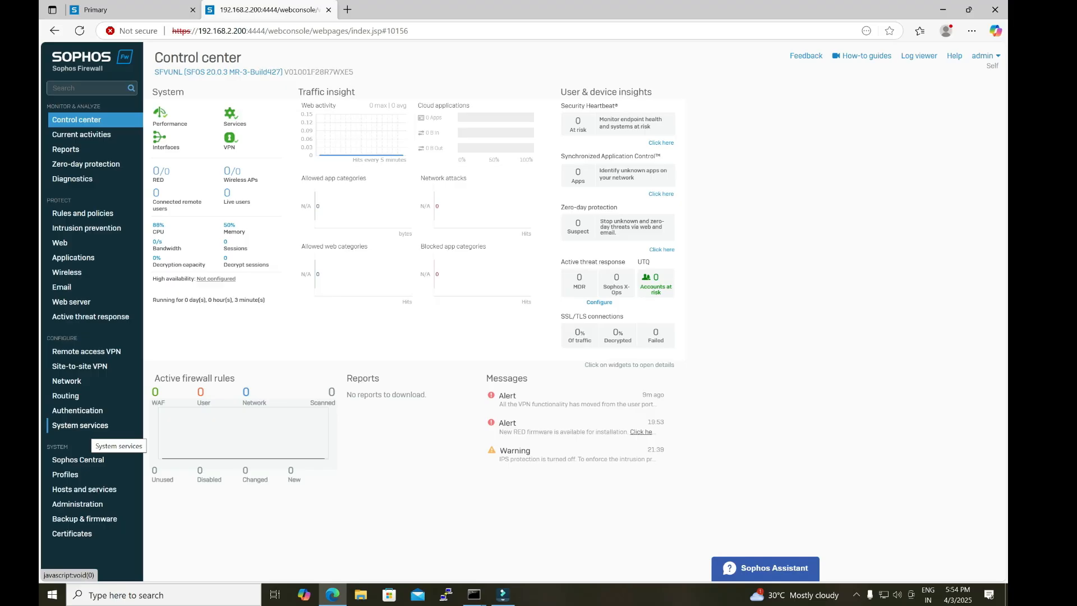
click(84, 426)
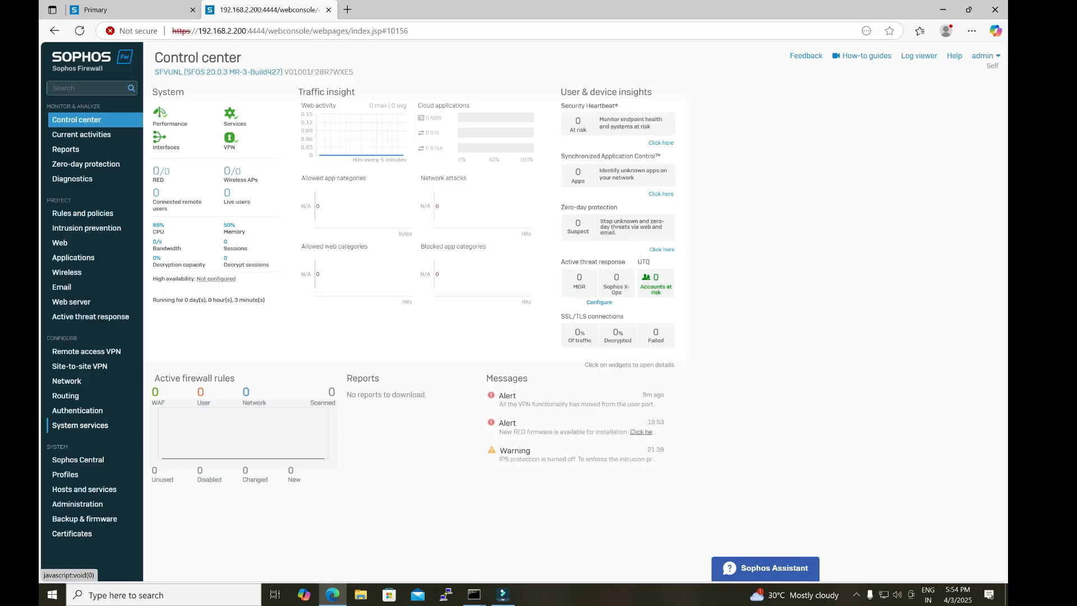